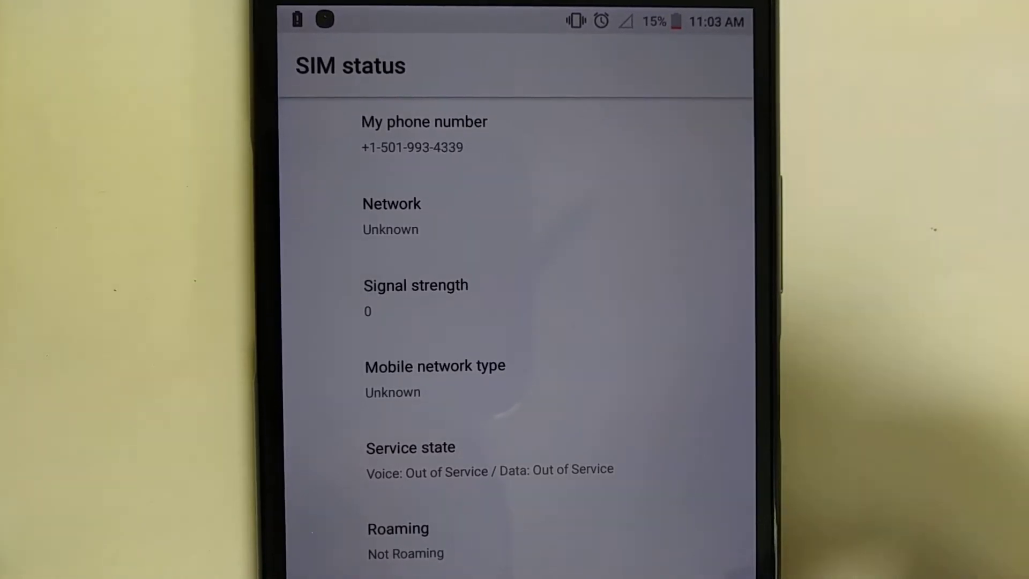
scroll(515, 321, "down", 2)
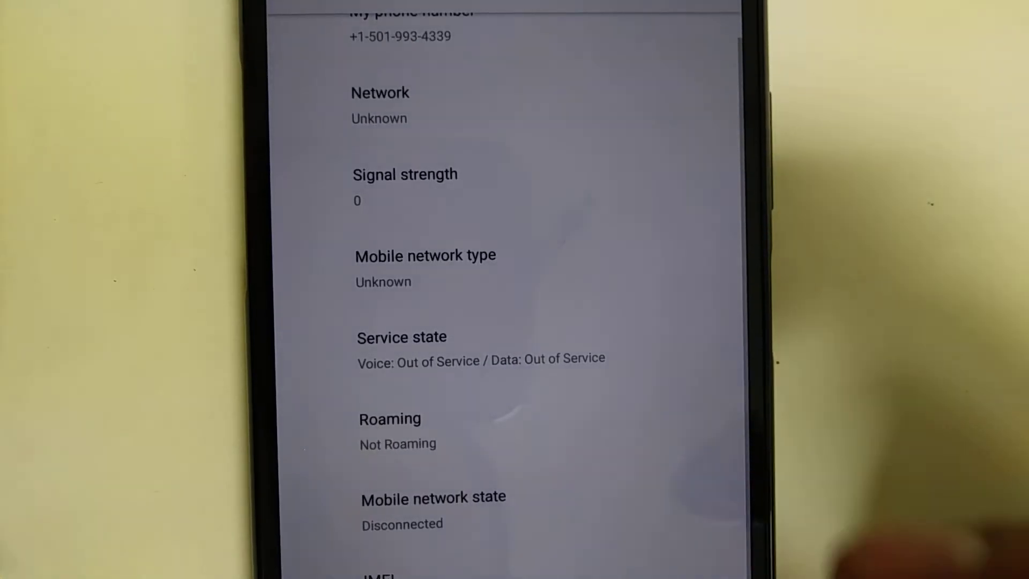
scroll(684, 483, "up", 1)
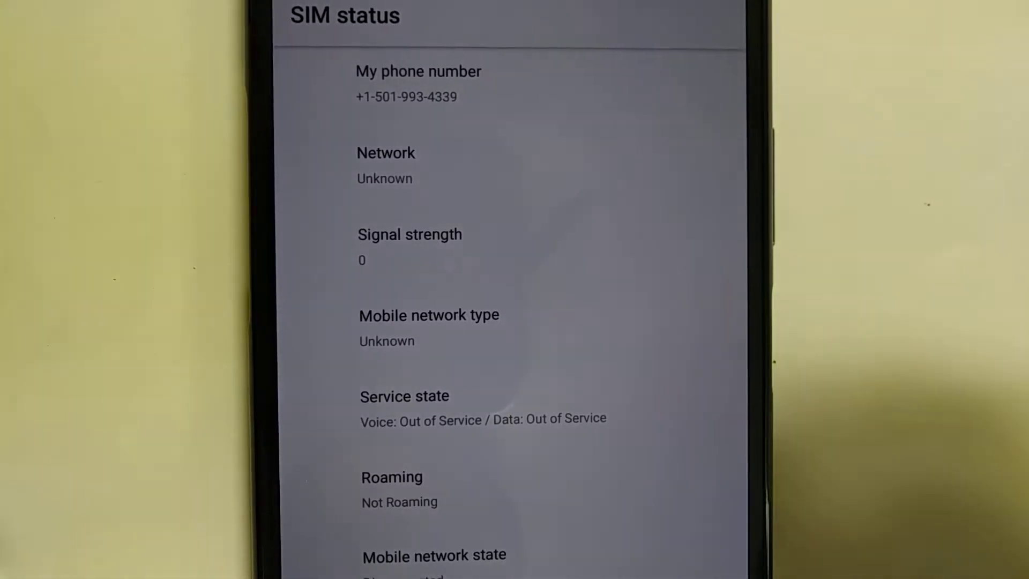
- Bring the Phone dialer back from Recents to dial the *#*#4636#*#* testing code
key("alt+Tab")
left_click(615, 221)
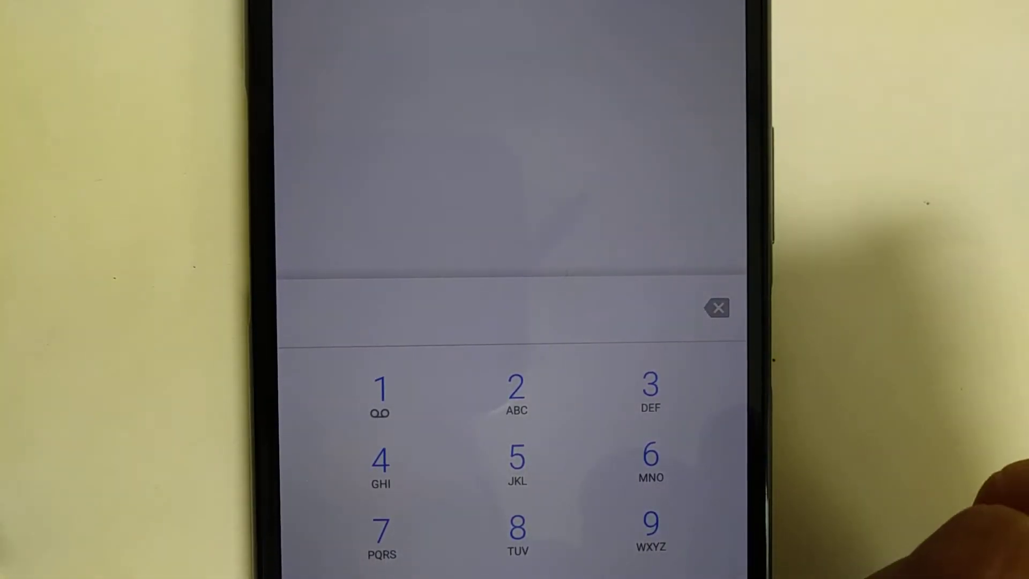
type("*#")
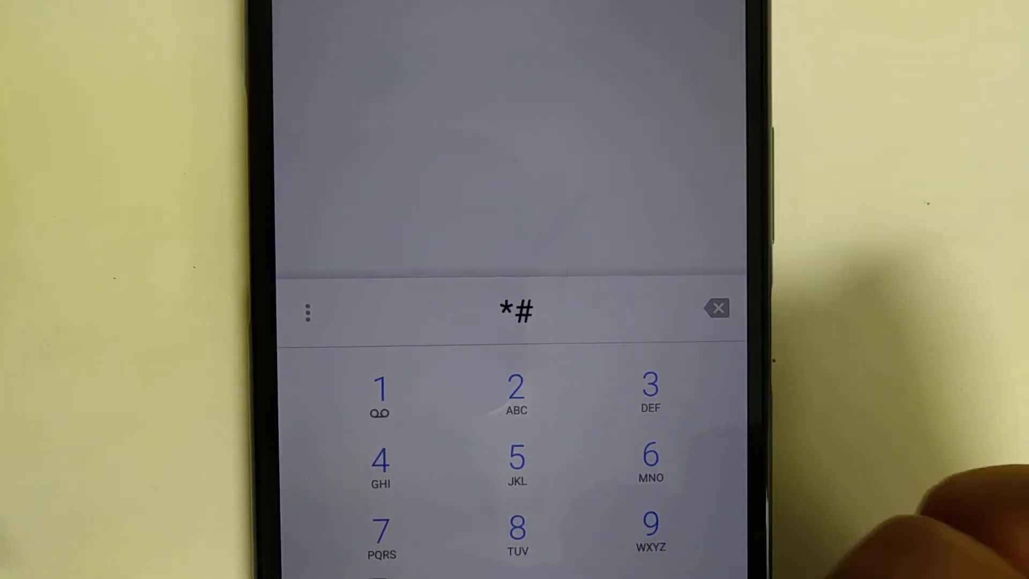
type("*#4")
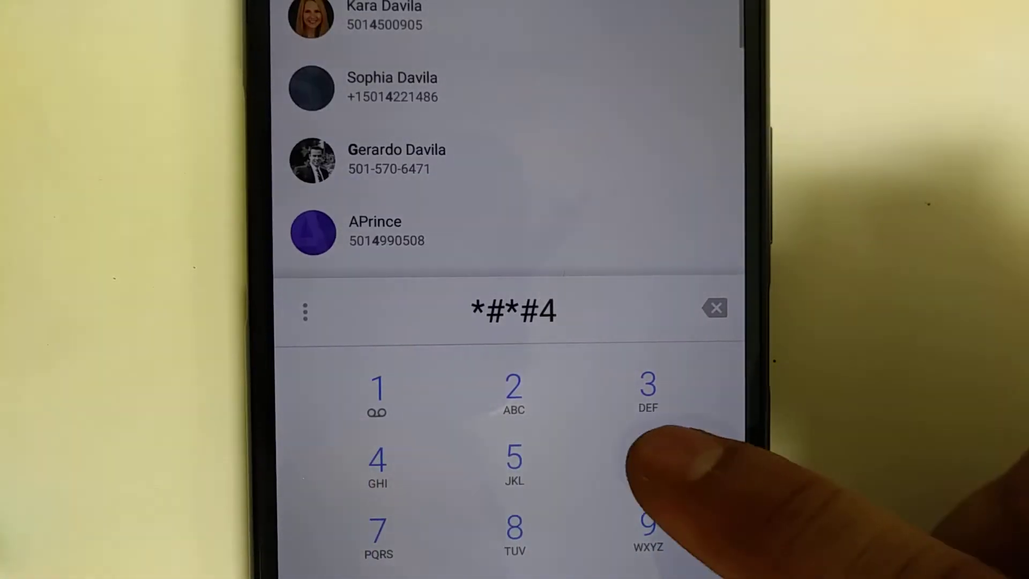
type("636")
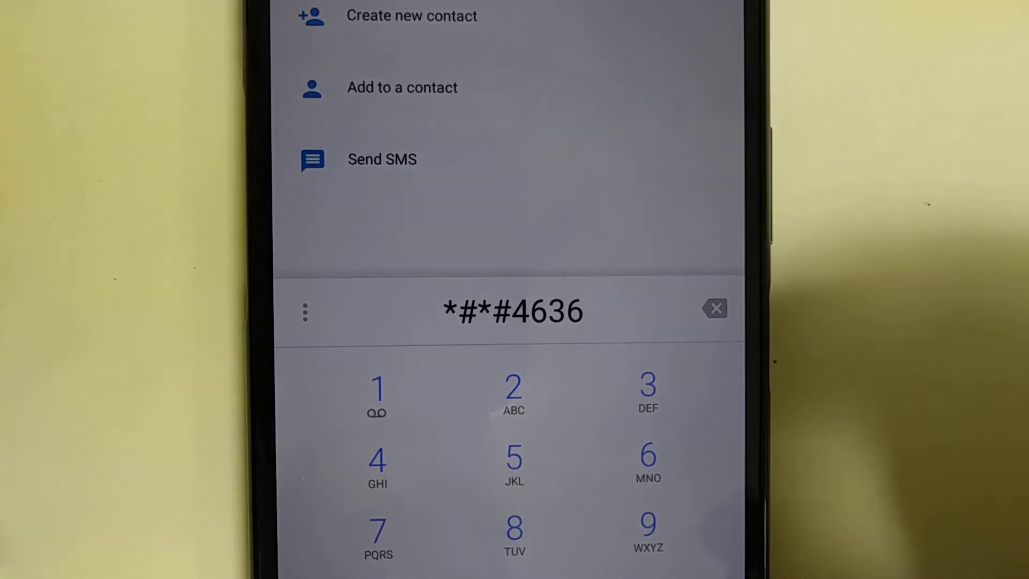
type("#*")
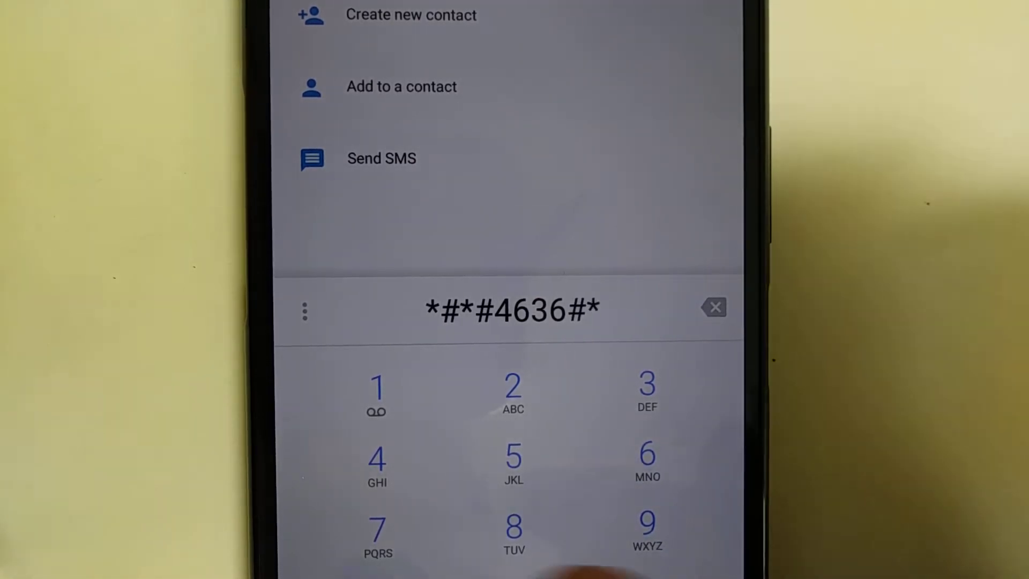
type("#")
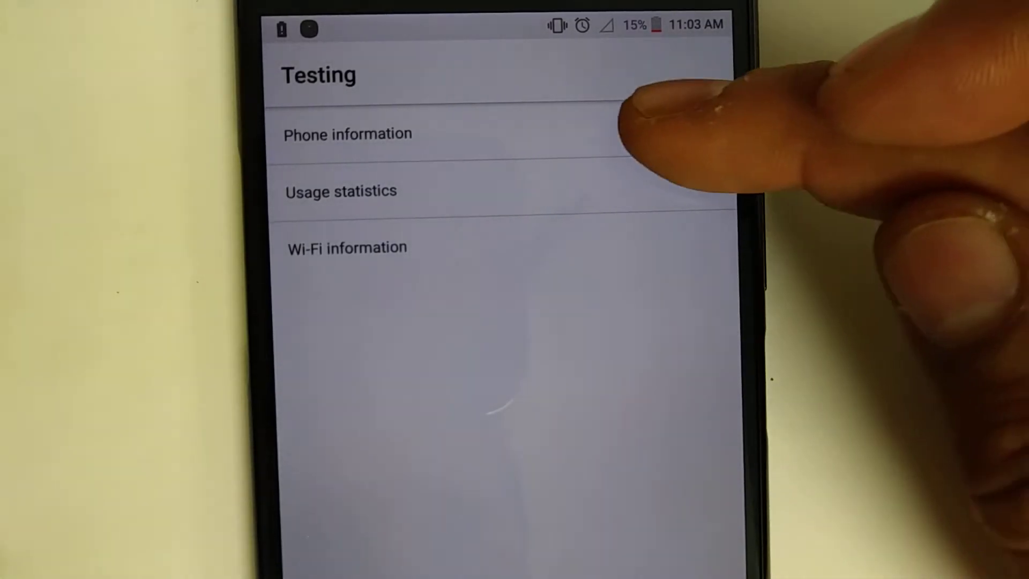
- In Phone information, set the preferred network type to LTE/CDMA auto (PRL)
left_click(611, 132)
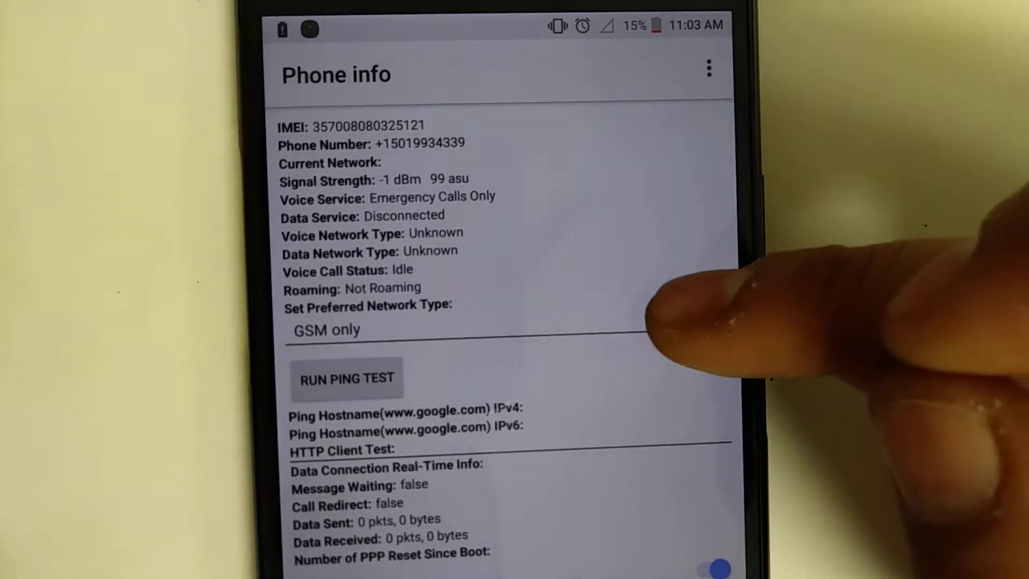
left_click(651, 326)
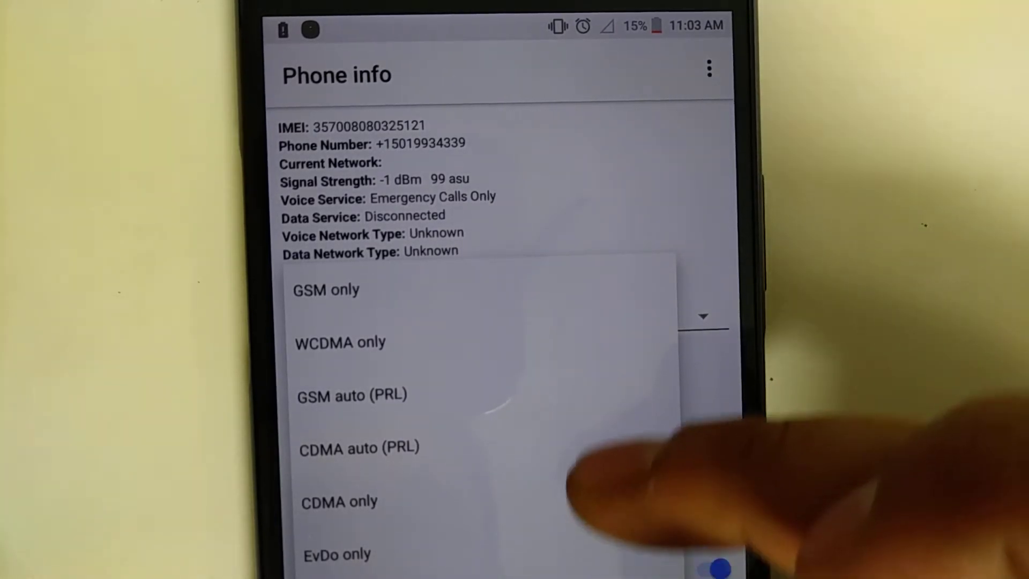
scroll(483, 418, "down", 3)
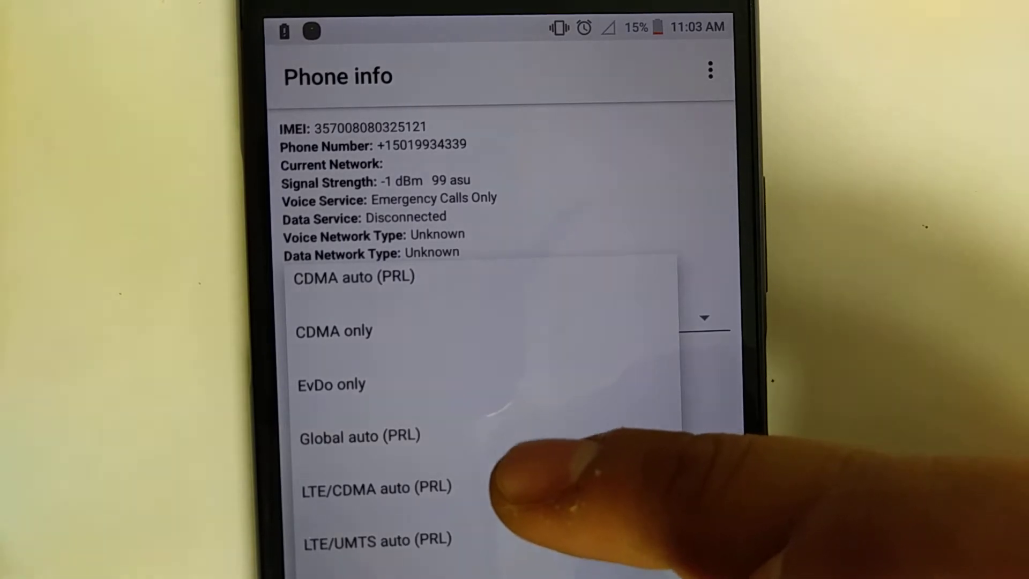
scroll(515, 450, "down", 6)
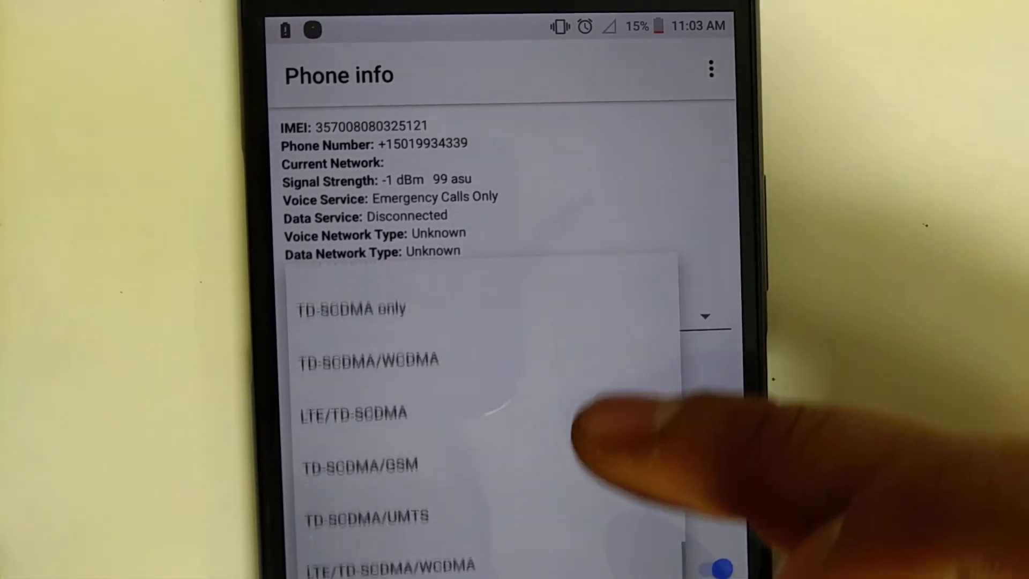
scroll(588, 374, "up", 5)
scroll(563, 450, "up", 3)
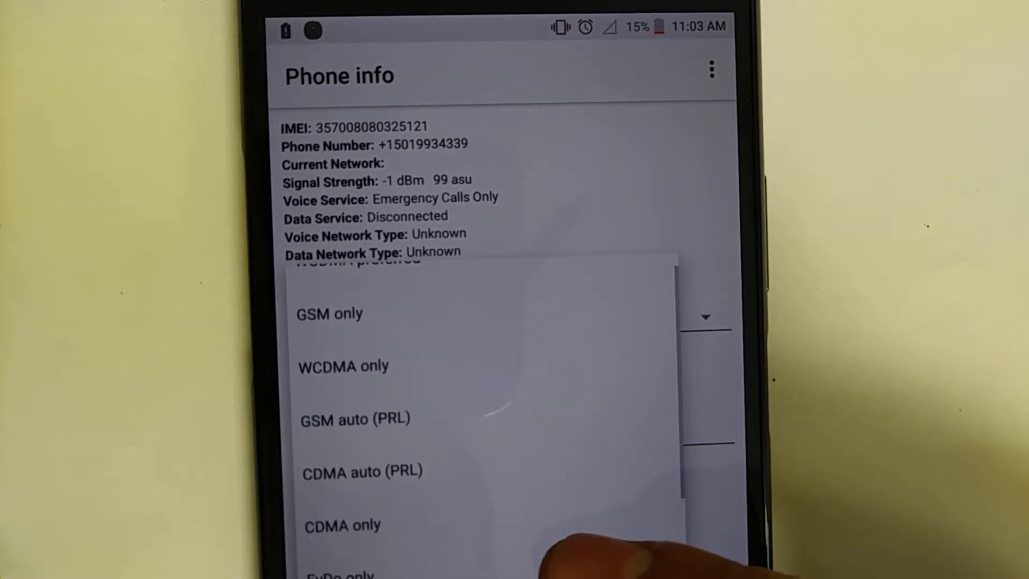
scroll(482, 418, "down", 1)
scroll(482, 418, "down", 1)
scroll(482, 418, "down", 1)
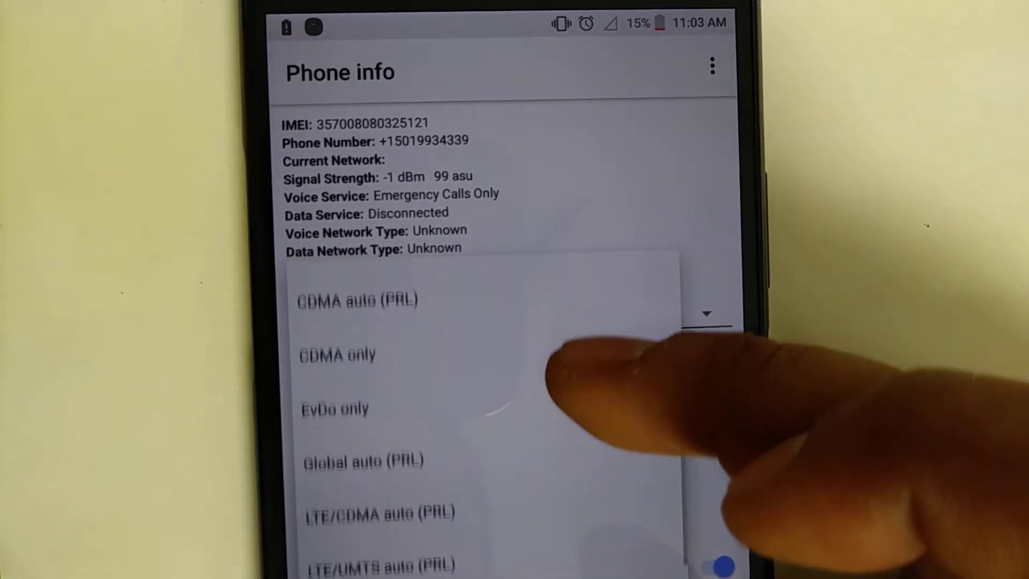
scroll(482, 418, "down", 1)
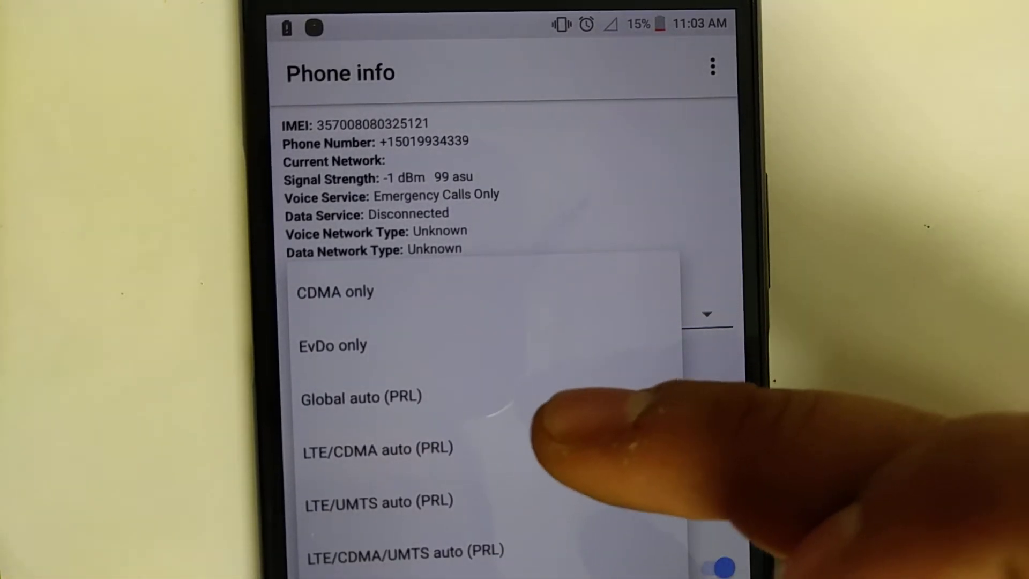
left_click(498, 446)
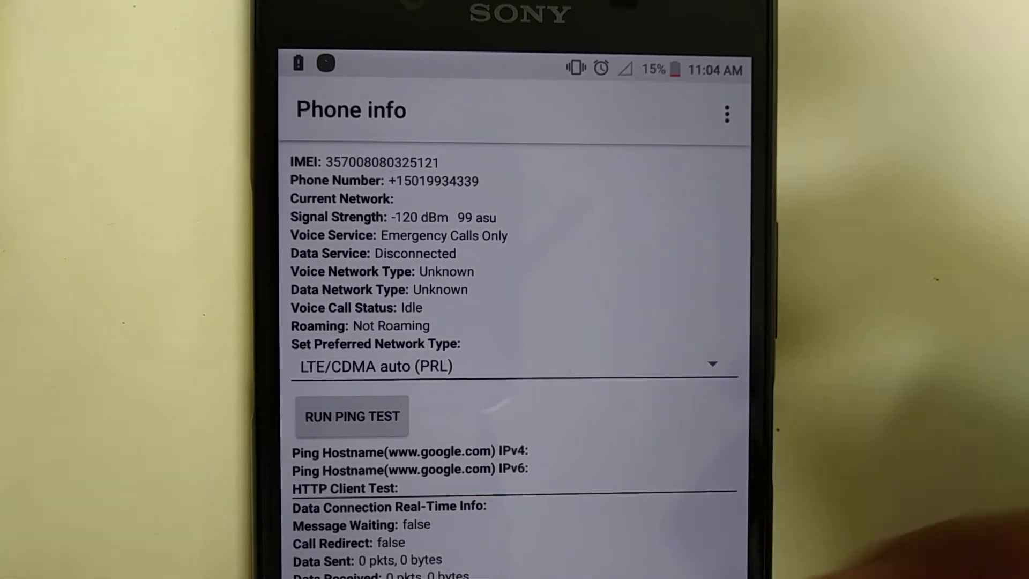
scroll(514, 361, "down", 5)
scroll(515, 361, "up", 3)
left_click(711, 342)
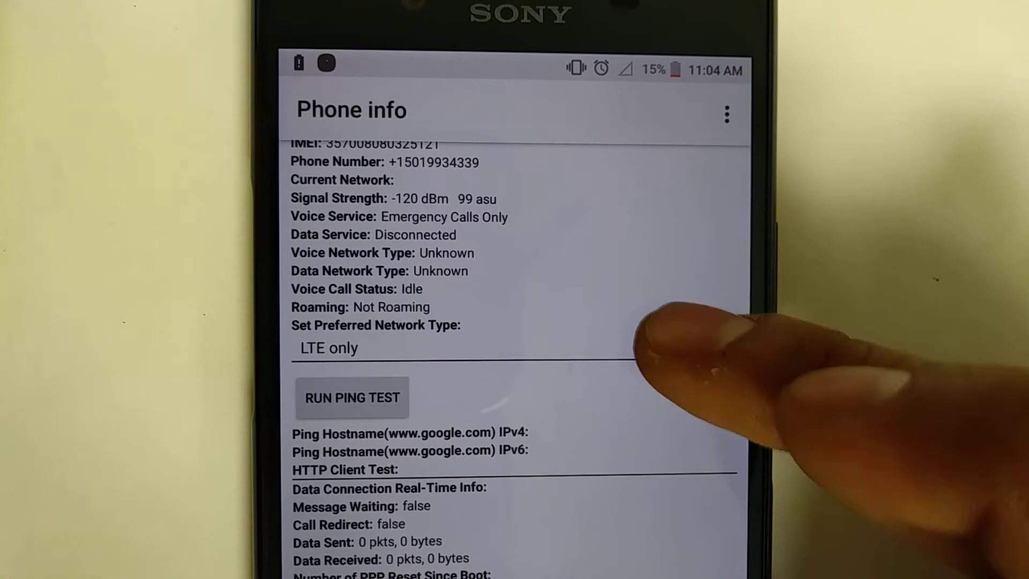
left_click(711, 345)
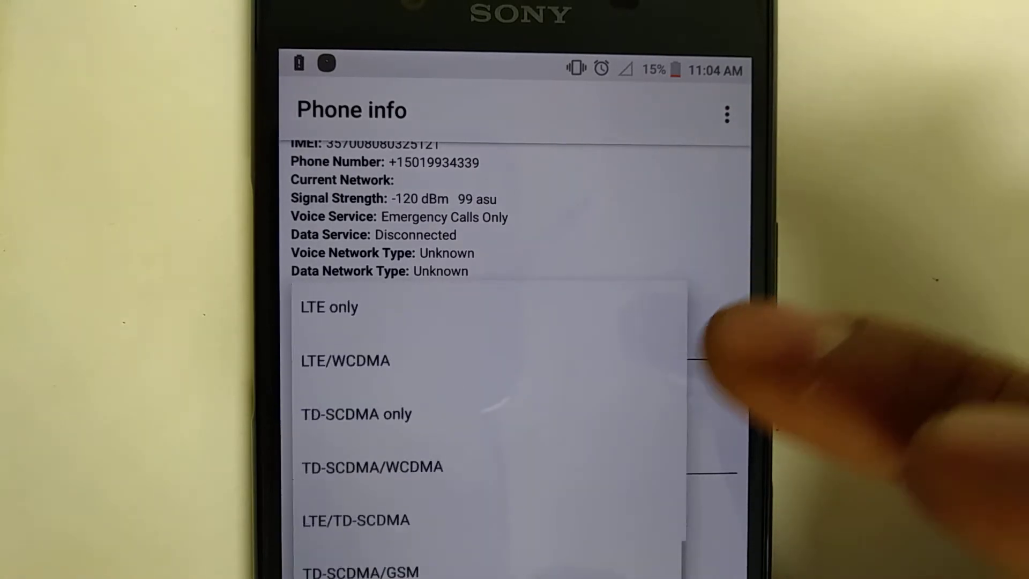
scroll(482, 443, "up", 2)
scroll(482, 442, "up", 3)
scroll(482, 442, "up", 2)
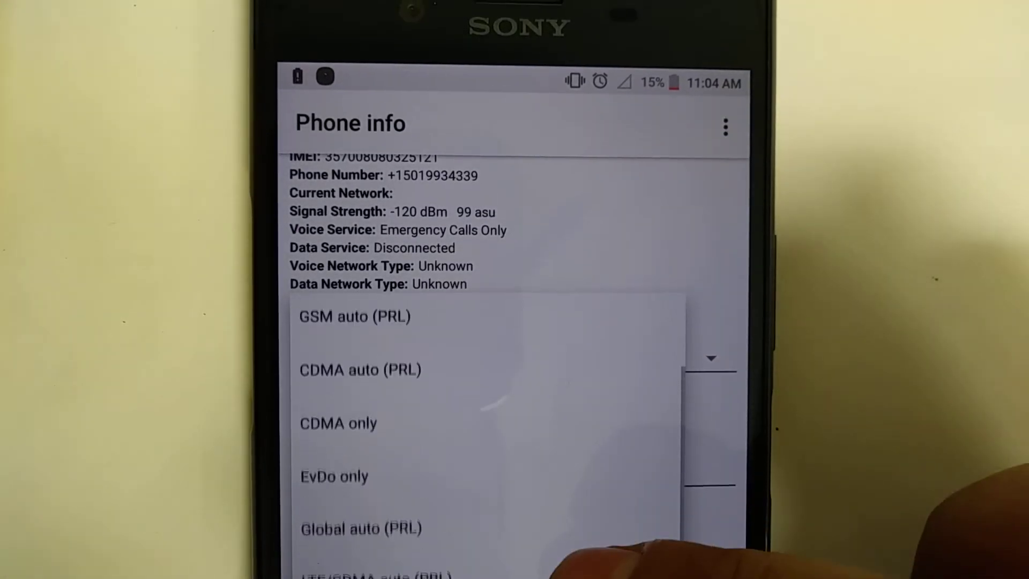
left_click(716, 523)
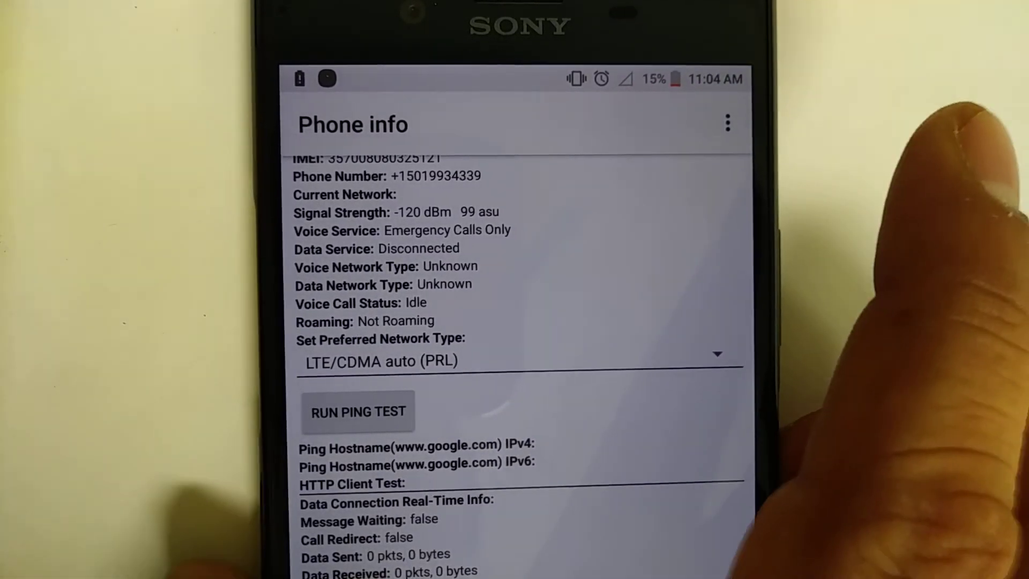
- Power off the phone from the power menu to apply the network change
key("XF86PowerOff")
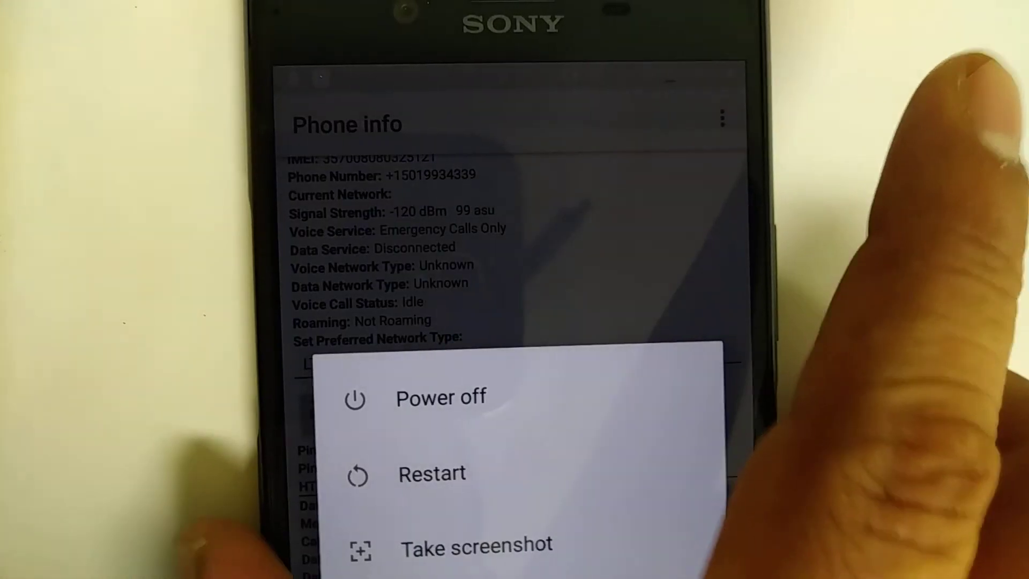
left_click(563, 398)
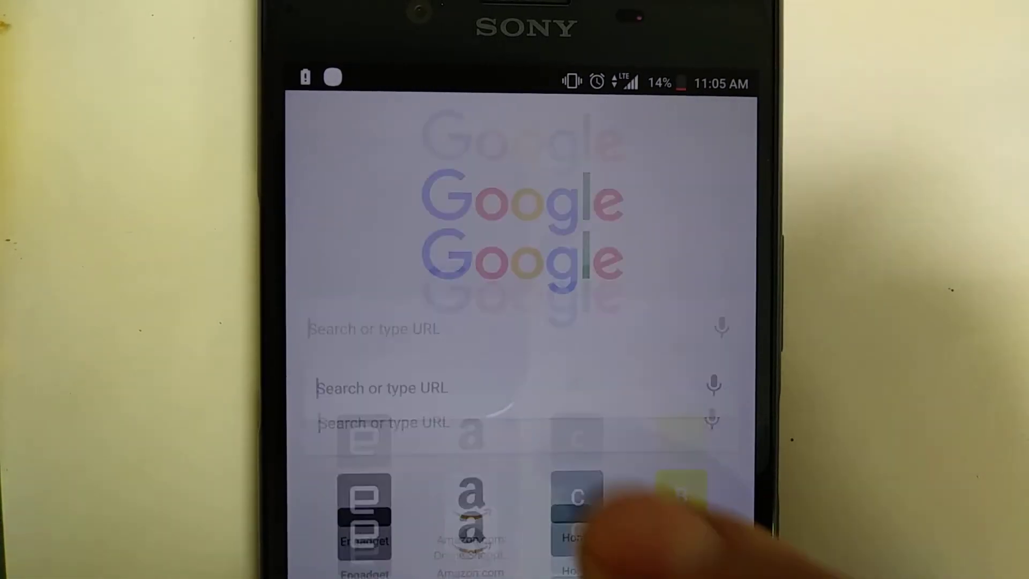
type("tes")
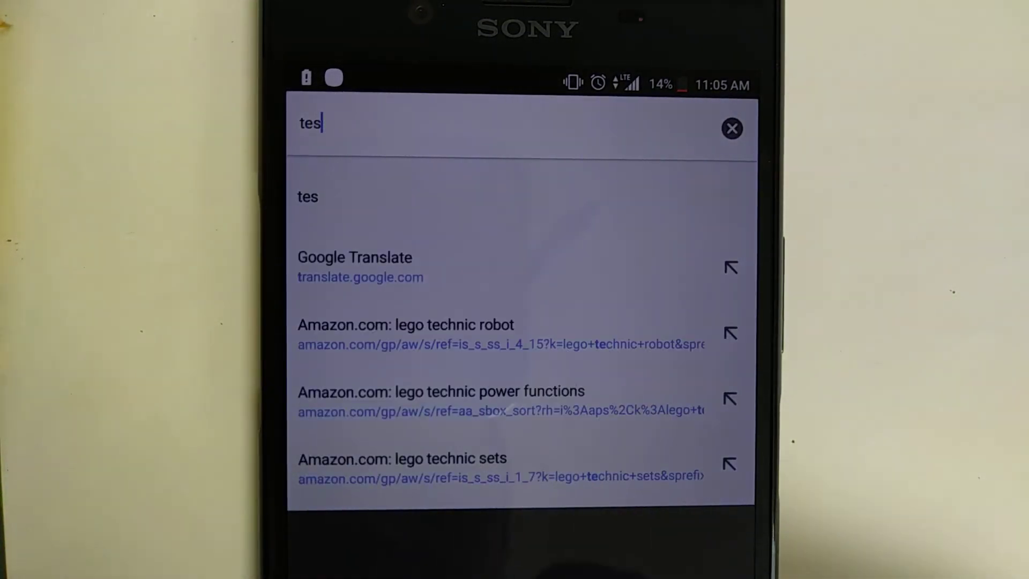
type("t")
- Search Google for 'test', visit the Speedtest.net result, then go back to the results
key("Return")
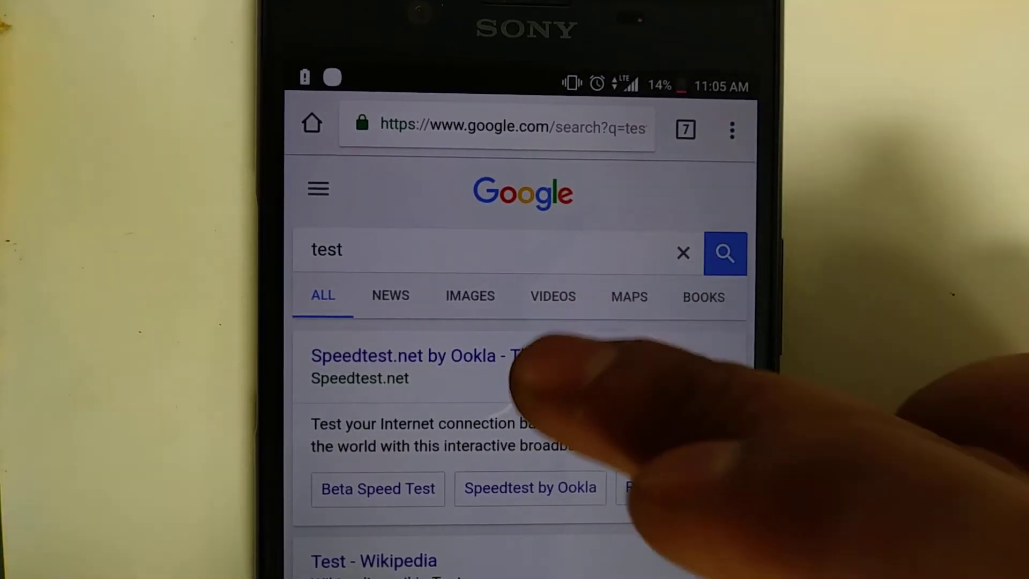
left_click(531, 360)
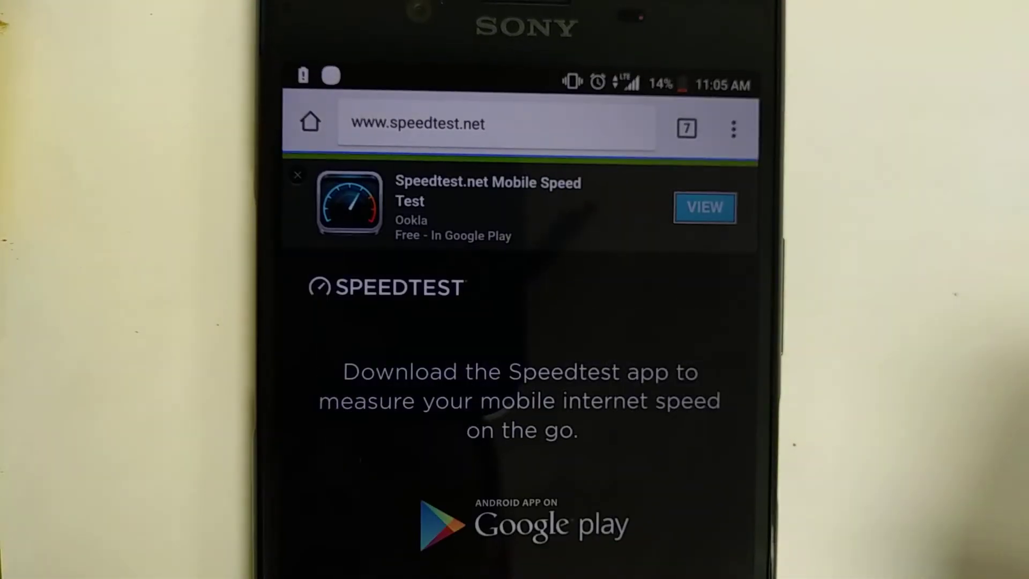
scroll(522, 362, "down", 2)
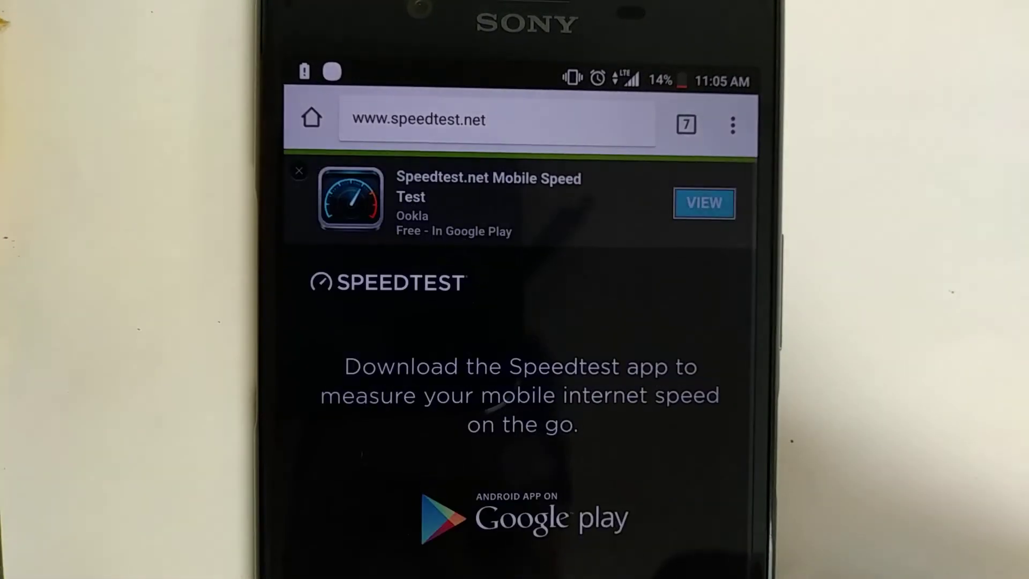
scroll(521, 361, "down", 2)
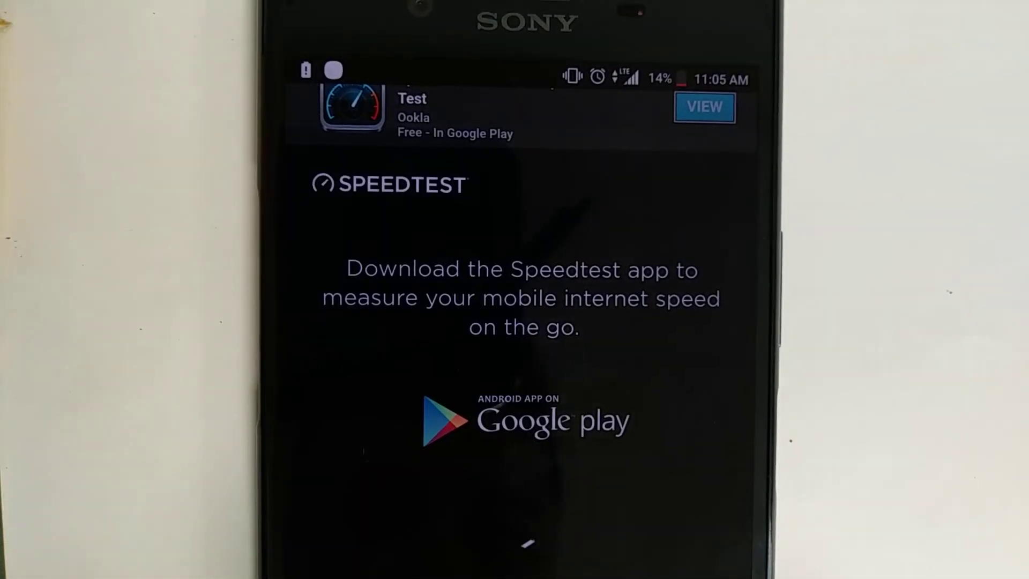
key("alt+Left")
- Load the davila.space site from Chrome's address bar suggestion
left_click(564, 117)
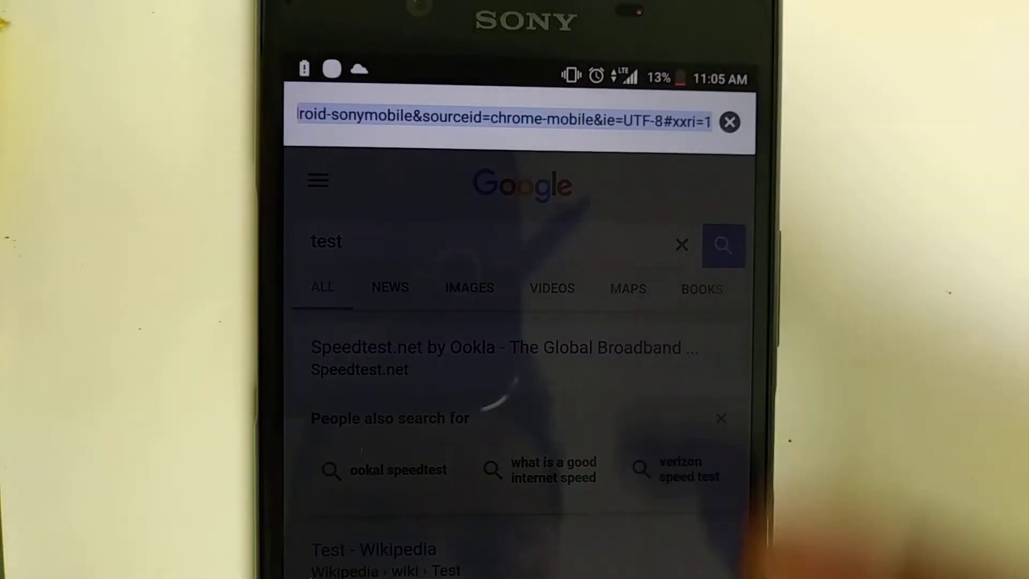
type("dav")
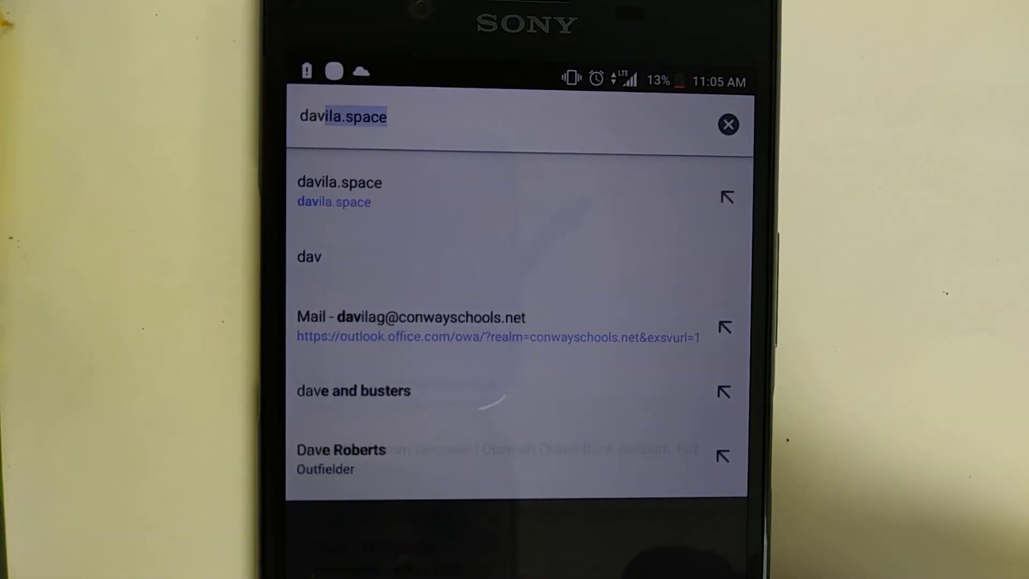
type("ila.")
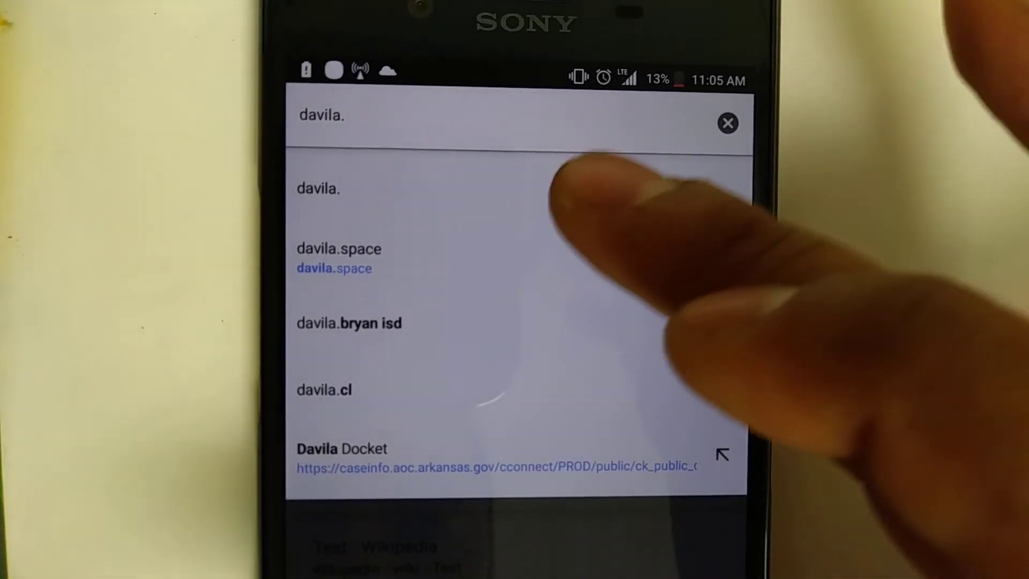
left_click(563, 257)
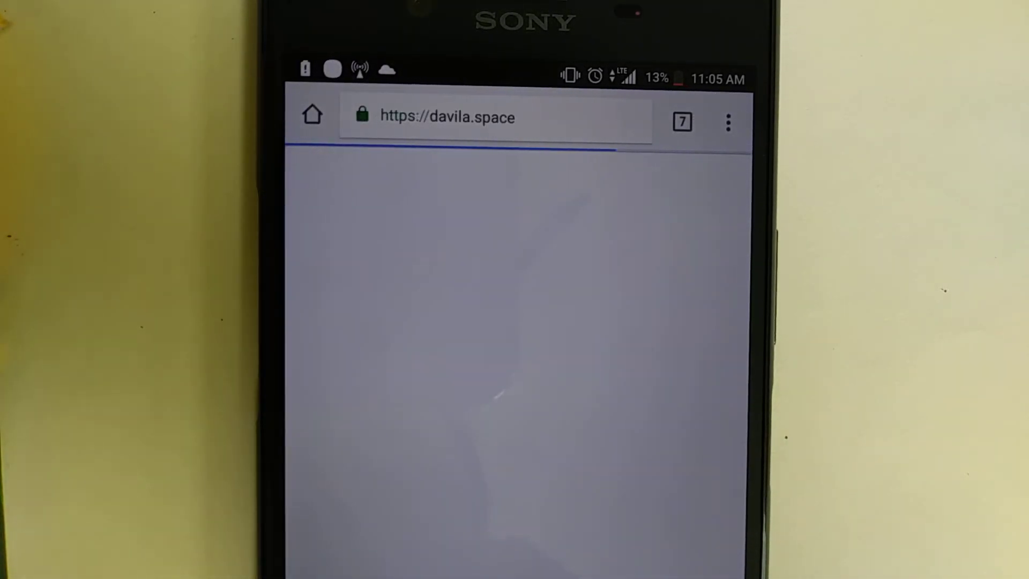